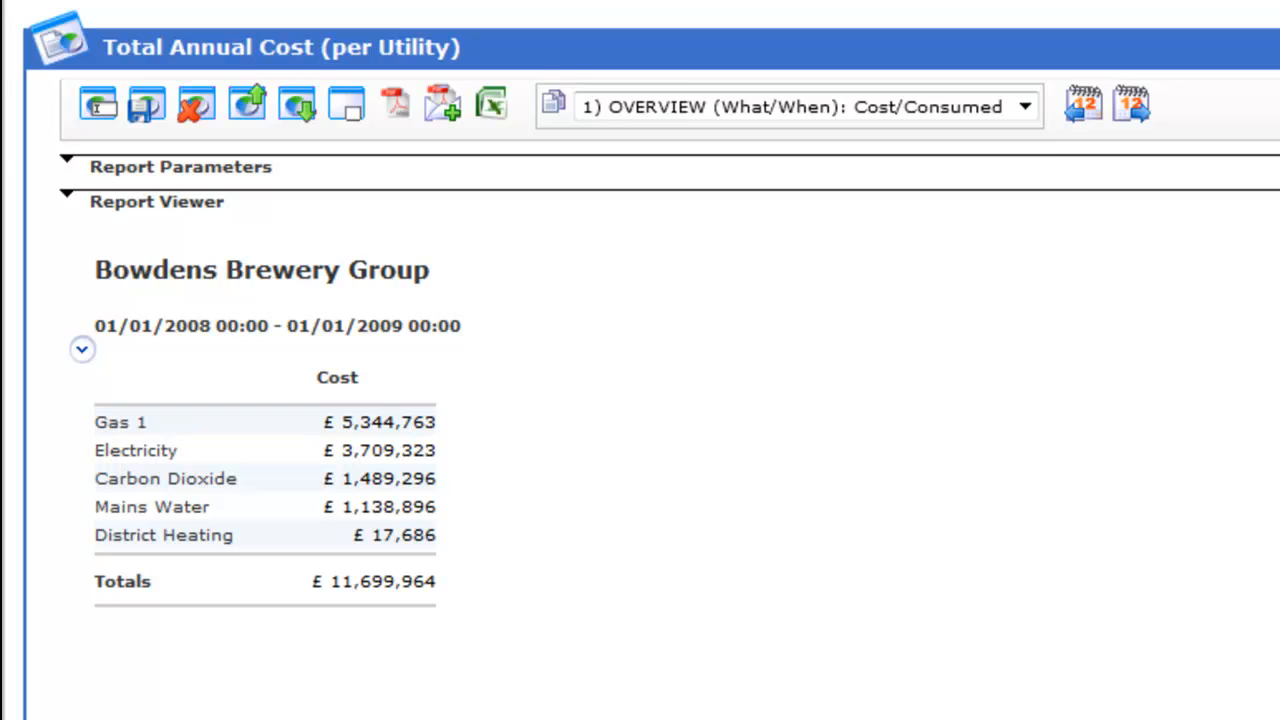
Add a second report equation, Bowdens Brewery Group.Self.Reporting Consumption.Total, and apply it to the report.
{"action": "left_click", "coordinate": [238, 172]}
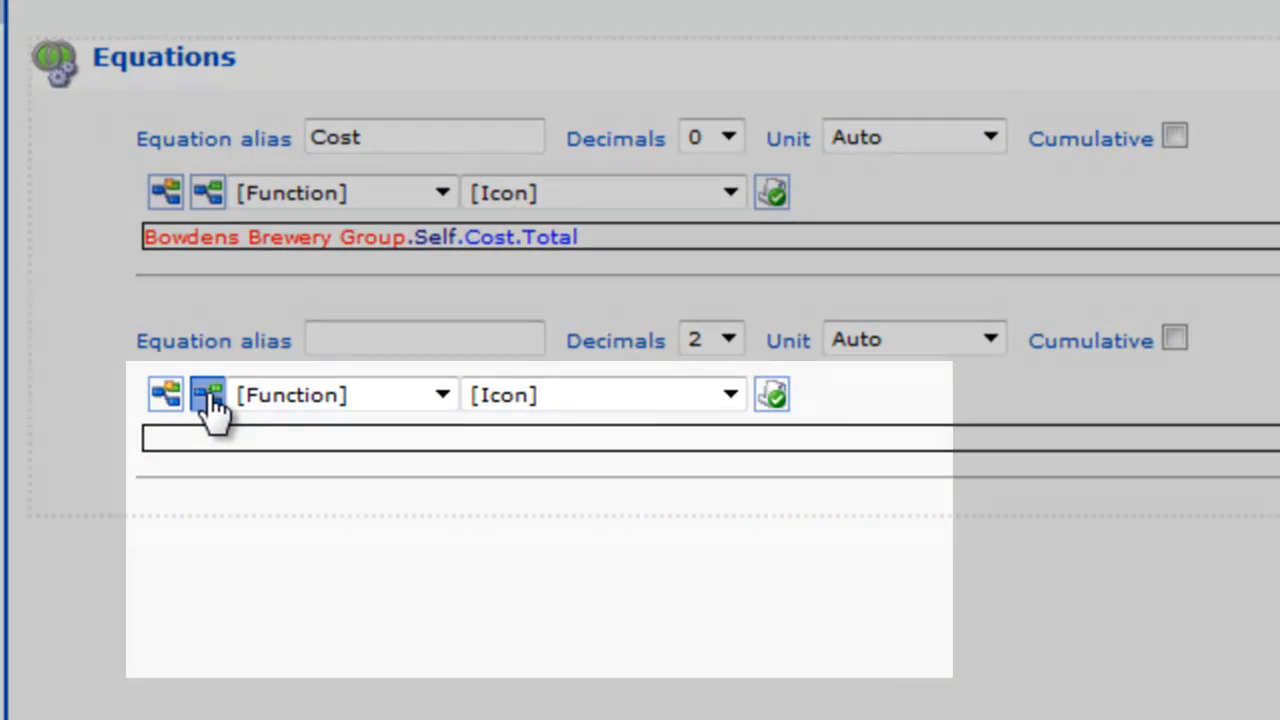
{"action": "left_click", "coordinate": [374, 476]}
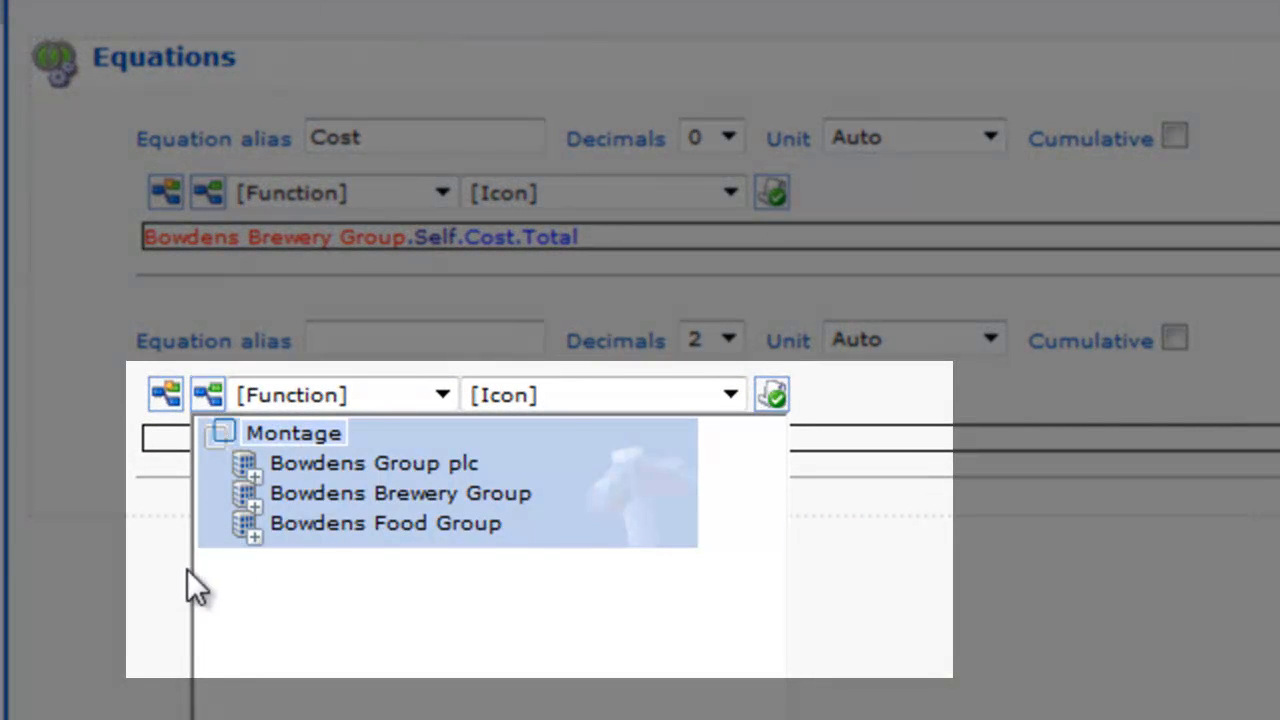
{"action": "left_click", "coordinate": [353, 493]}
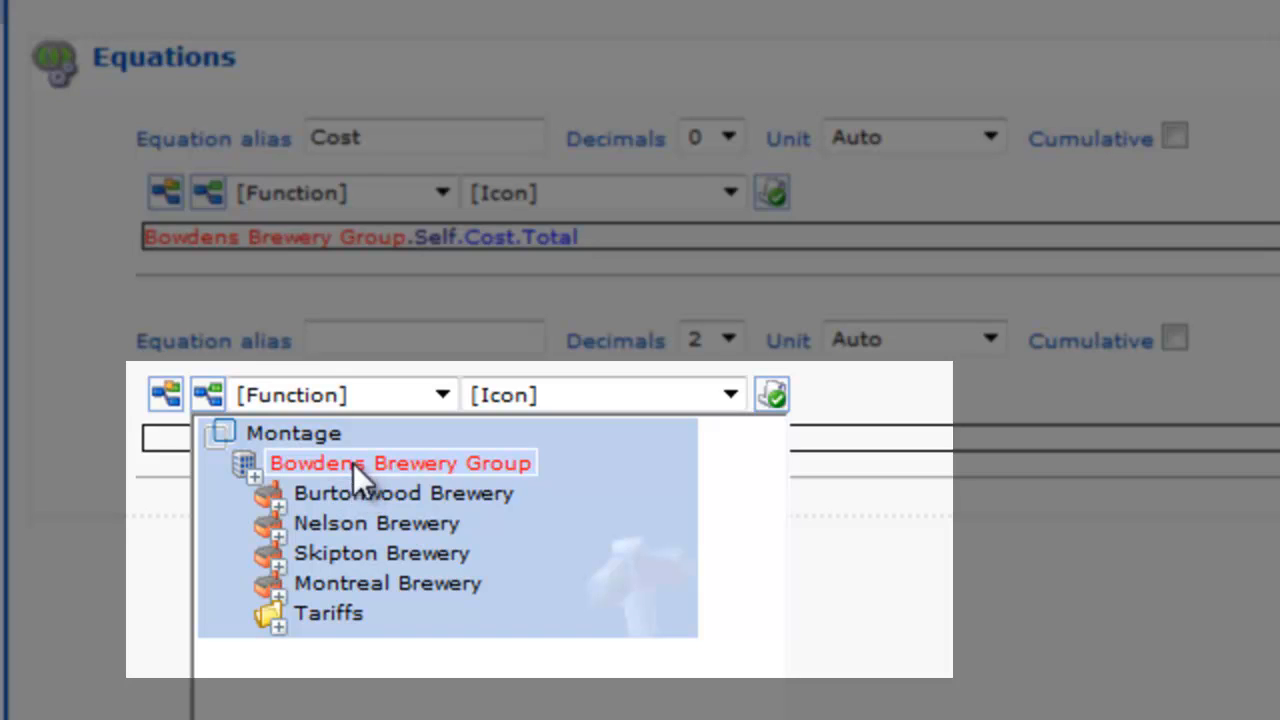
{"action": "left_click", "coordinate": [355, 465]}
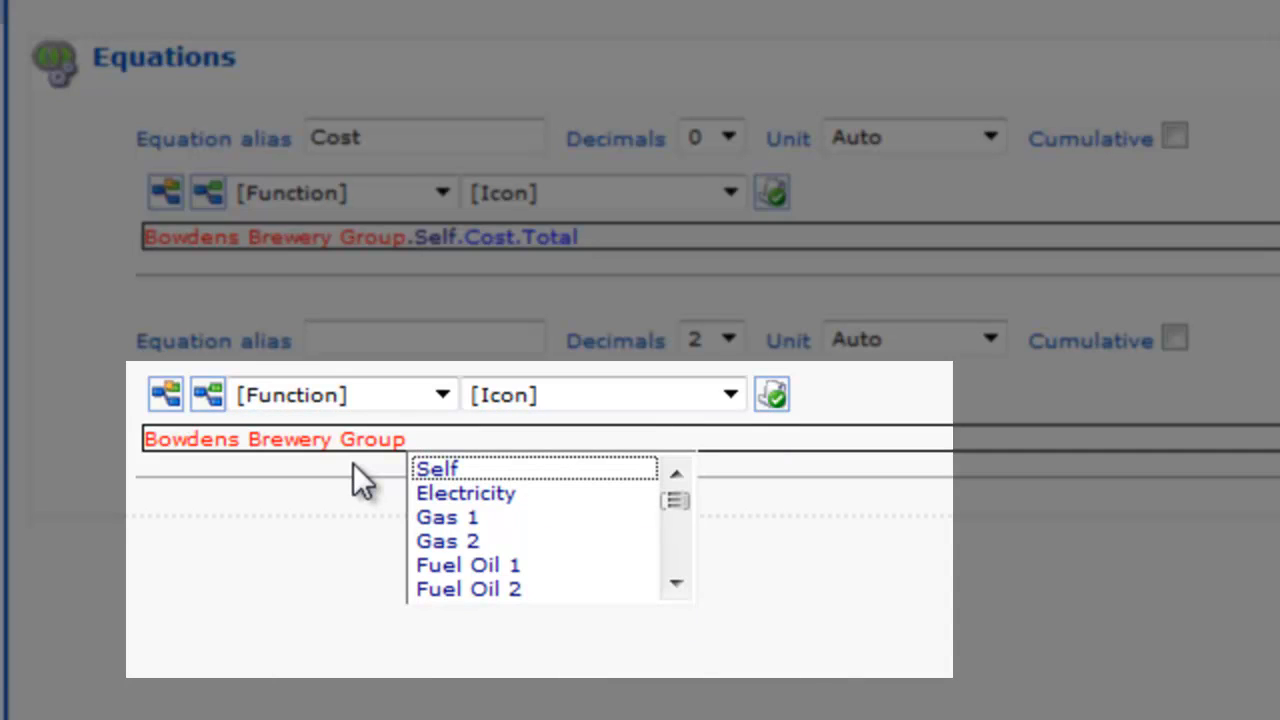
{"action": "left_click", "coordinate": [455, 469]}
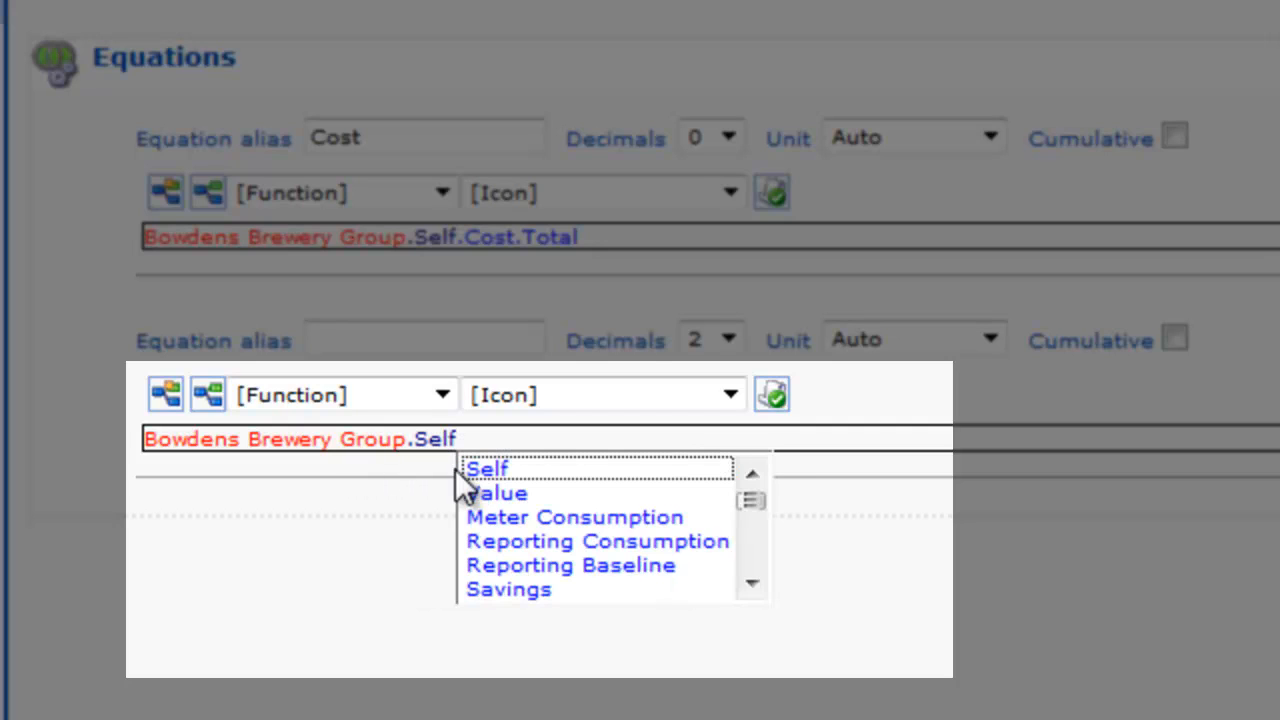
{"action": "left_click", "coordinate": [679, 541]}
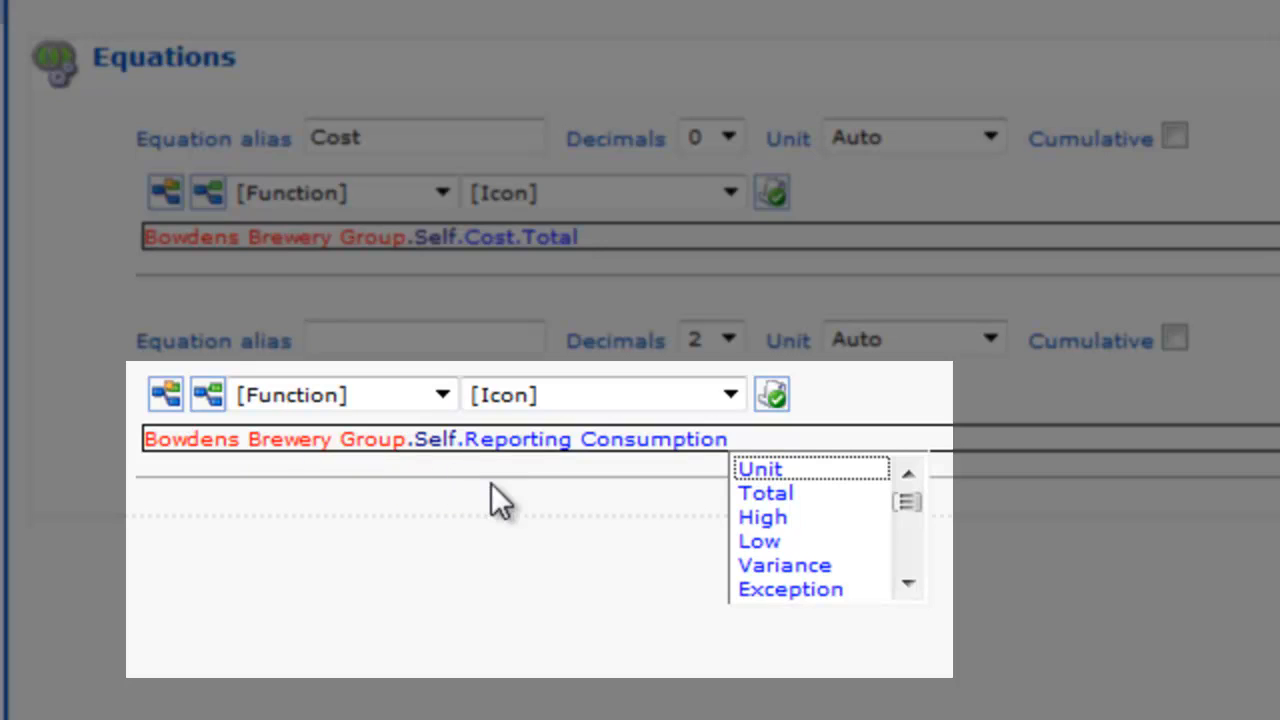
{"action": "left_click", "coordinate": [835, 499]}
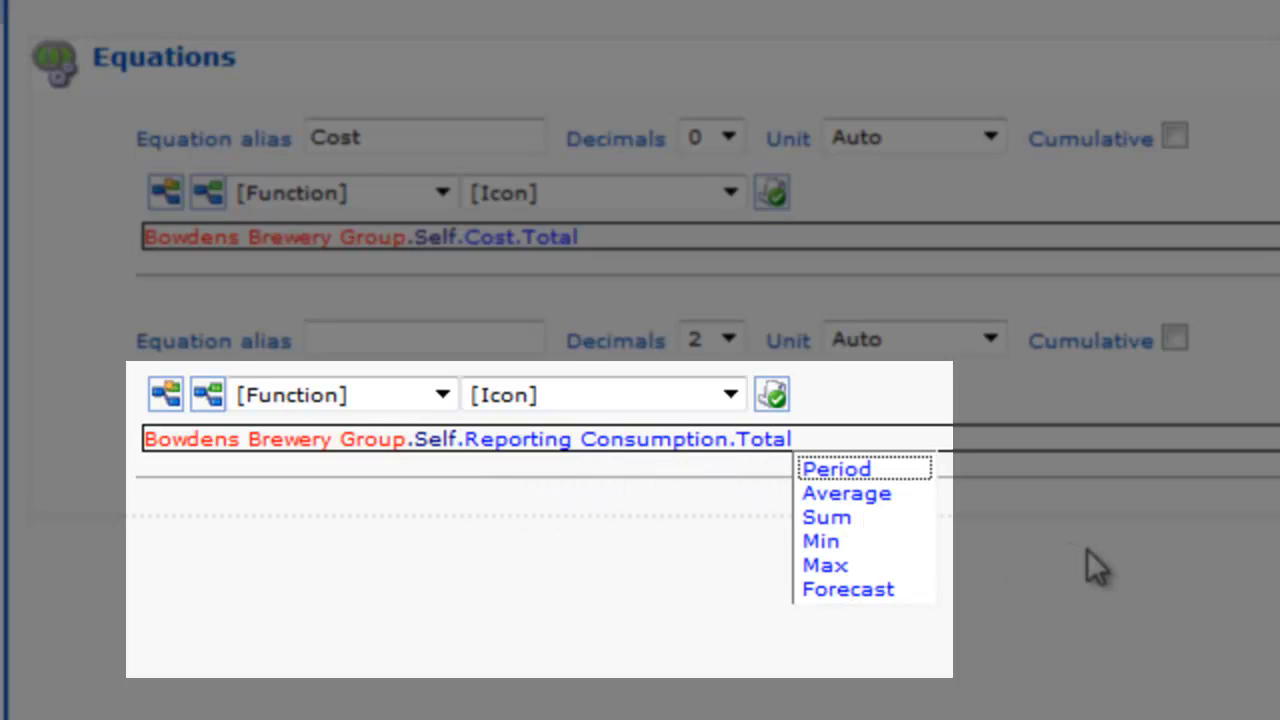
{"action": "key", "text": "Escape"}
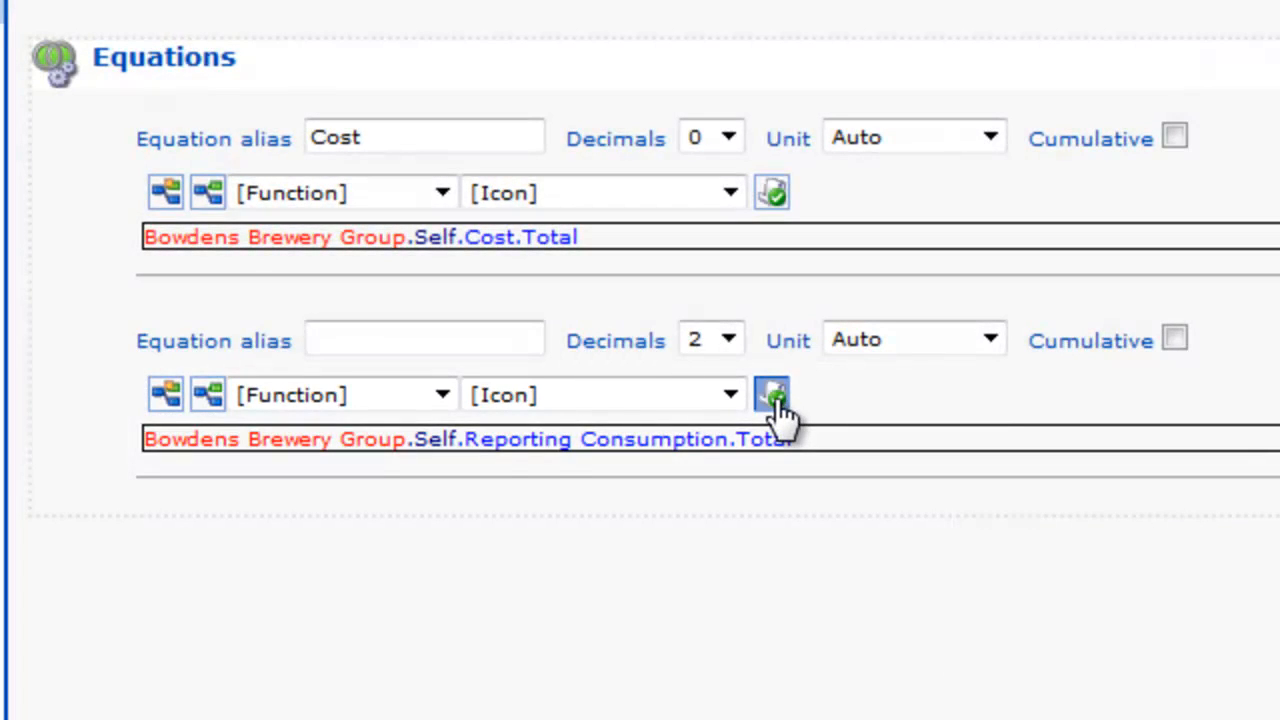
{"action": "left_click", "coordinate": [775, 399]}
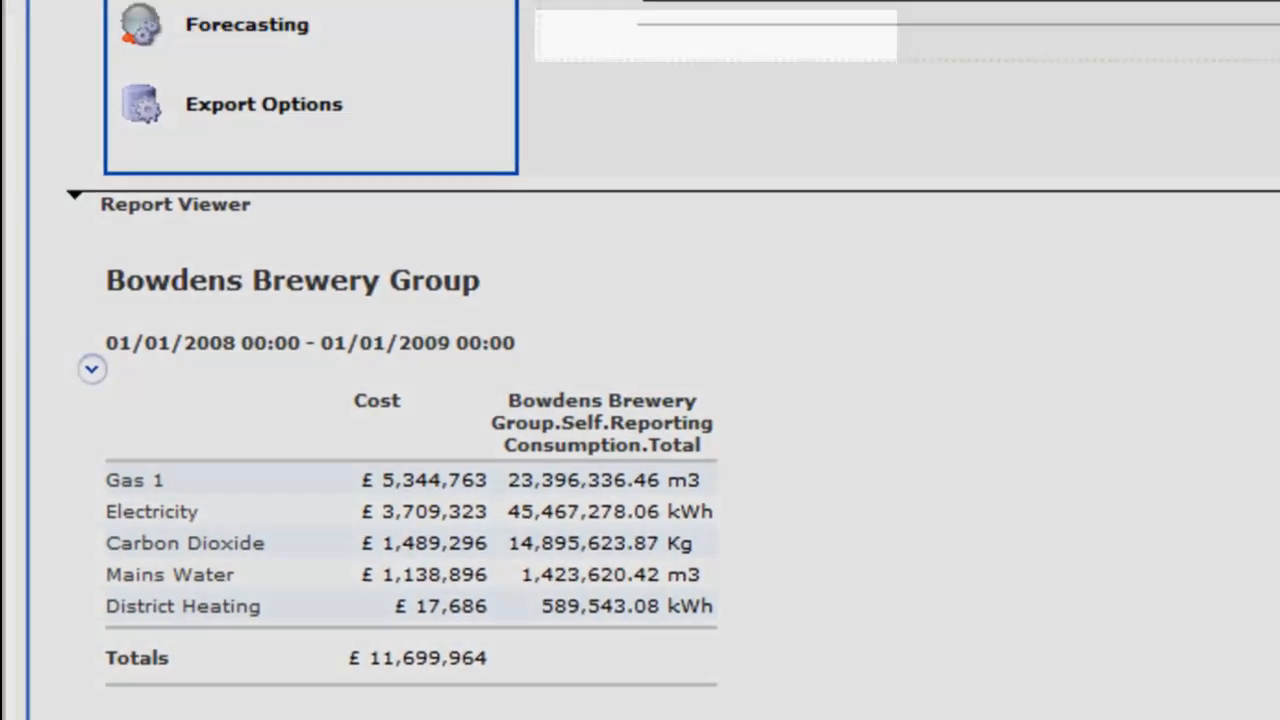
Rename the new reporting consumption equation's alias to Consumption and update the report.
{"action": "key", "text": "ctrl+a"}
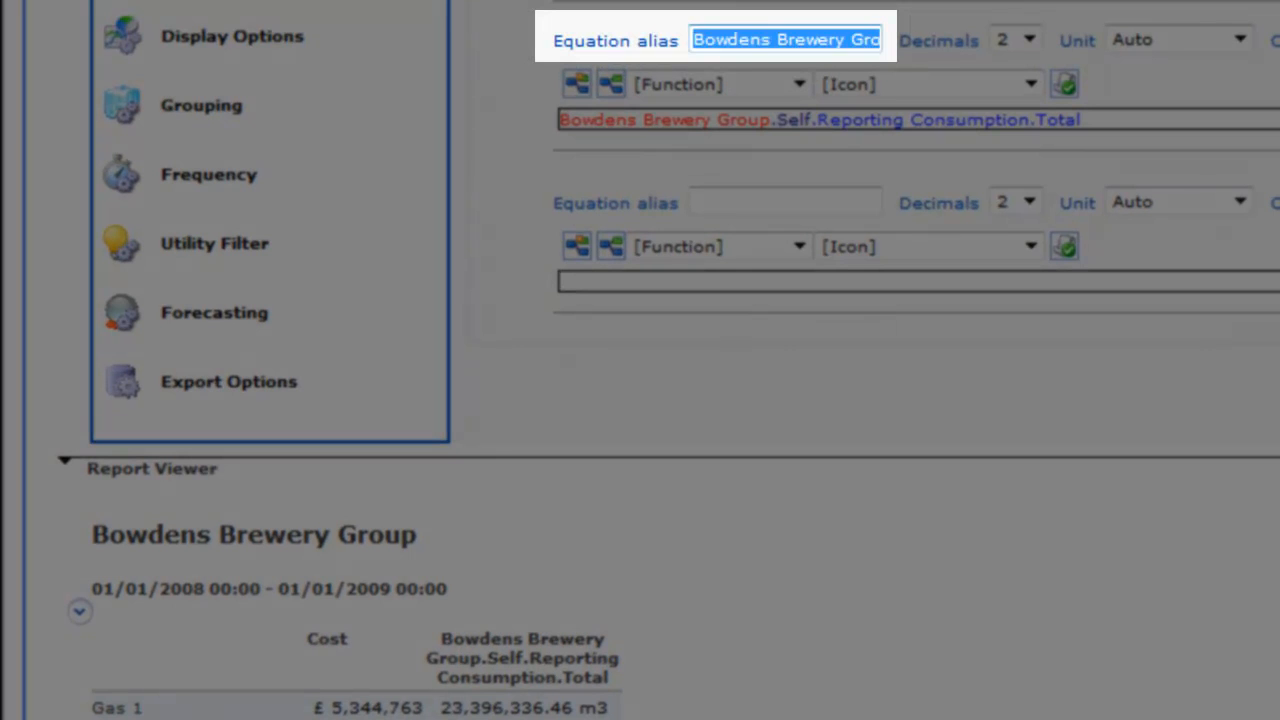
{"action": "type", "text": "Consump"}
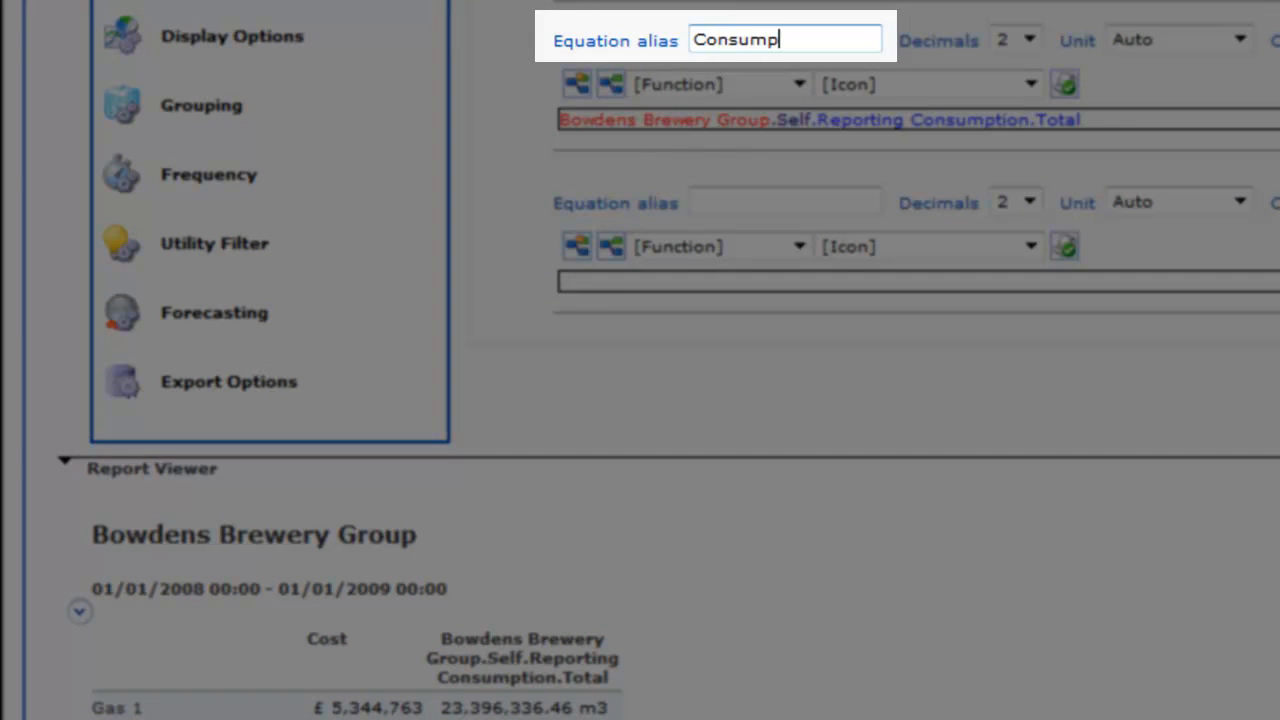
{"action": "type", "text": "tion"}
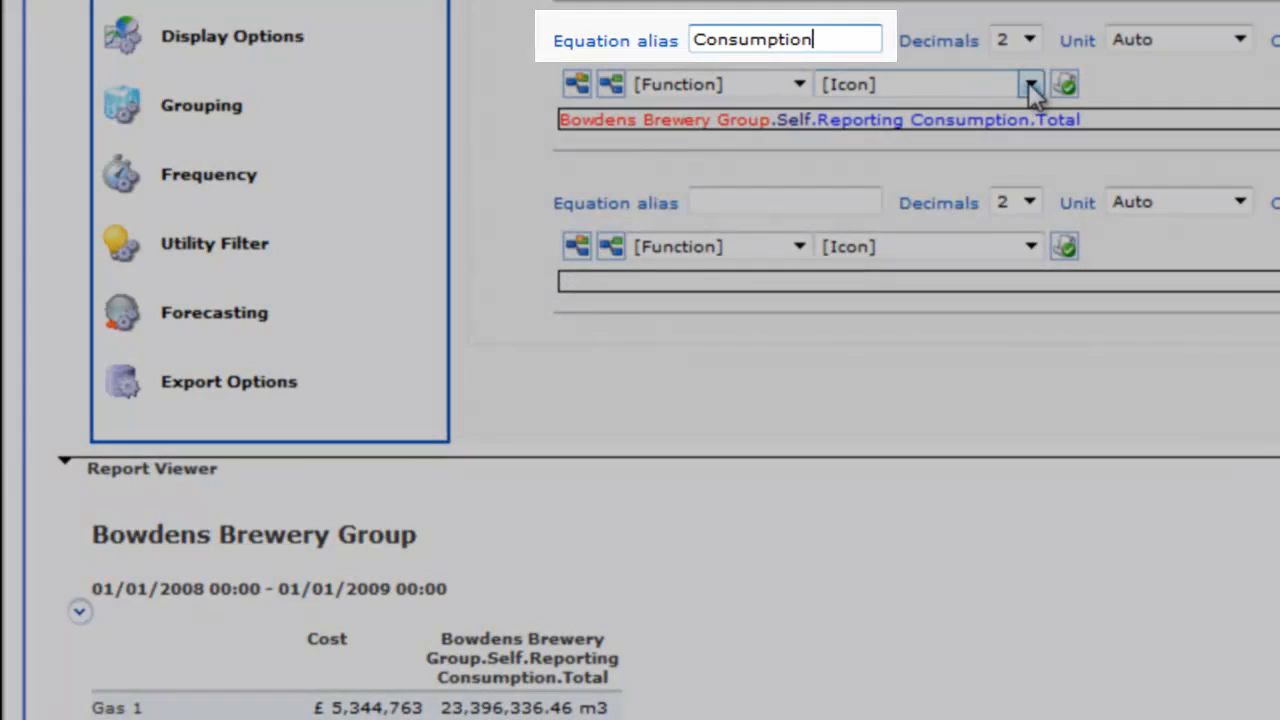
{"action": "left_click", "coordinate": [1066, 84]}
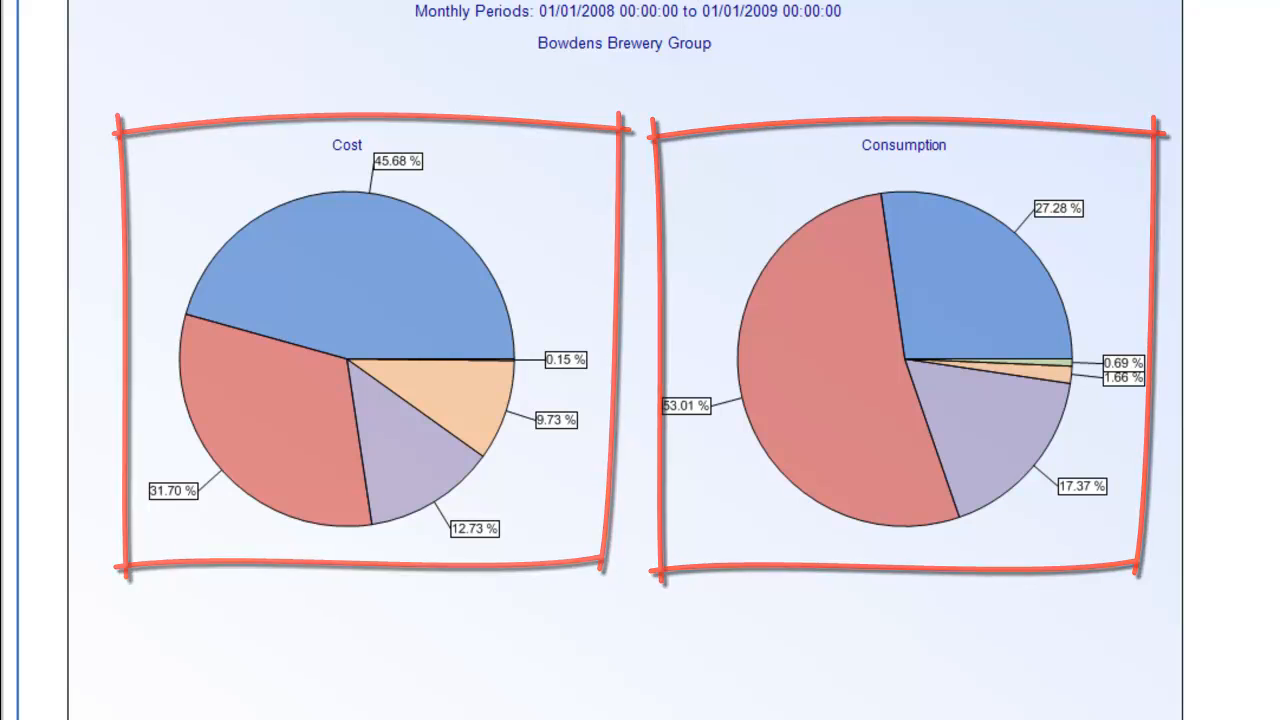
Check the series display options of the pie charts and leave them without making changes.
{"action": "scroll", "coordinate": [625, 360], "scroll_direction": "up", "scroll_amount": 4}
{"action": "scroll", "coordinate": [625, 360], "scroll_direction": "up", "scroll_amount": 1}
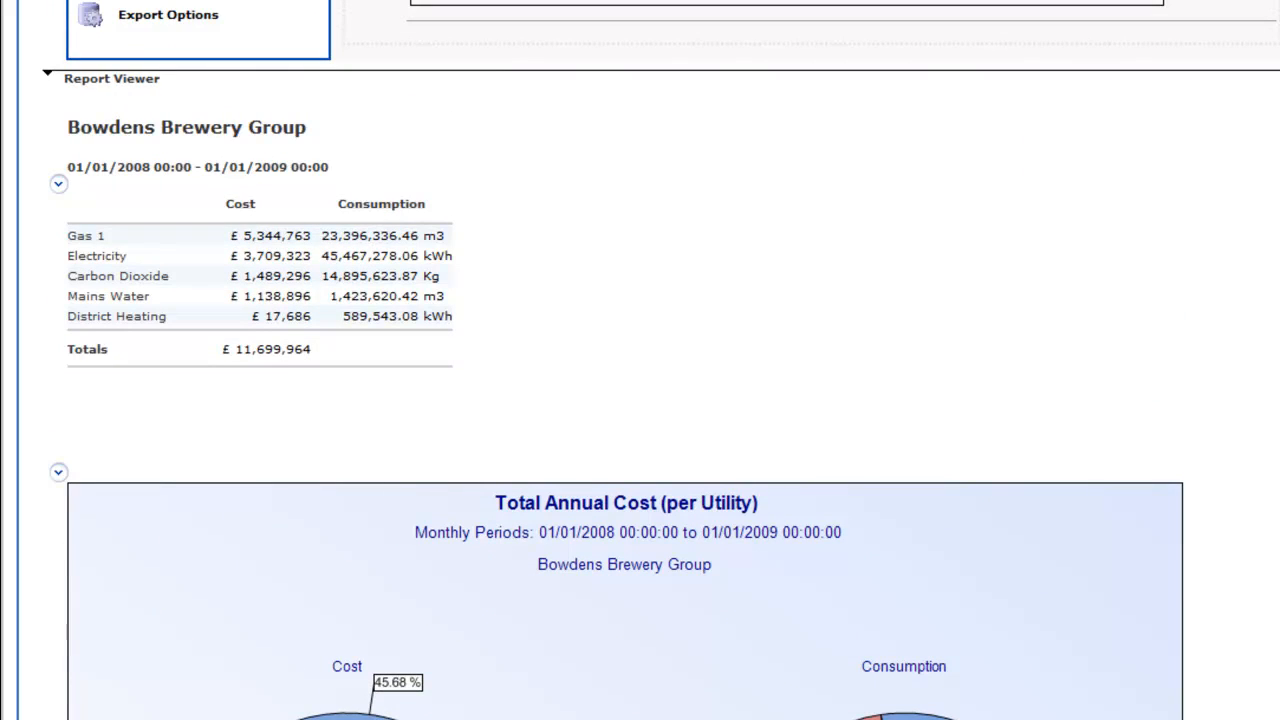
{"action": "left_click", "coordinate": [58, 472]}
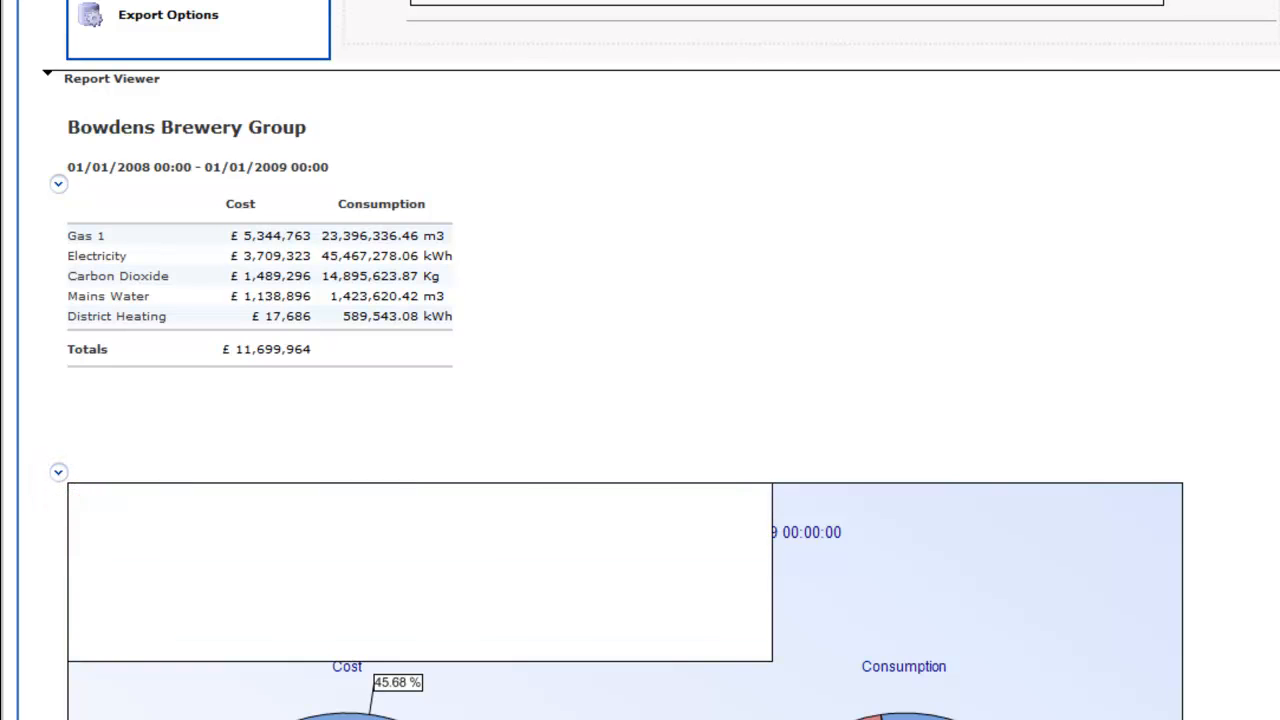
{"action": "scroll", "coordinate": [625, 400], "scroll_direction": "down", "scroll_amount": 4}
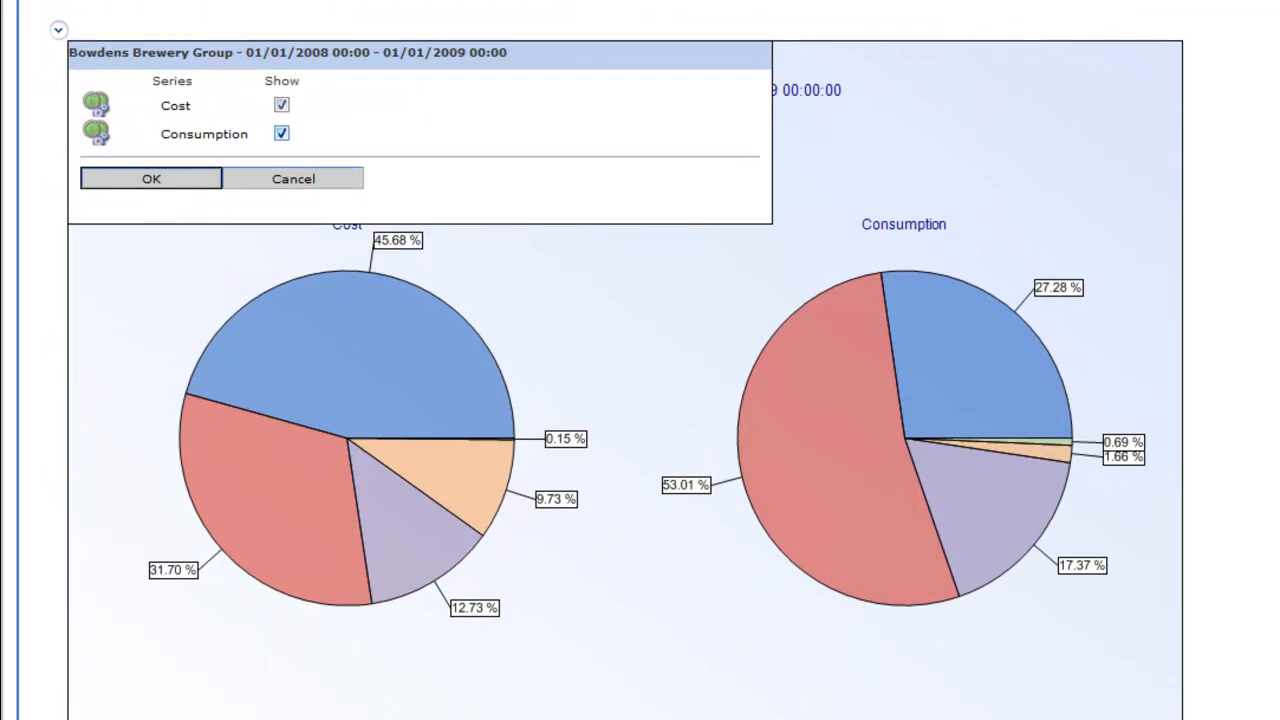
{"action": "left_click", "coordinate": [343, 190]}
In the results table's options, set the Cost series' total mode to Auto and check its total type choices.
{"action": "scroll", "coordinate": [343, 237], "scroll_direction": "up", "scroll_amount": 5}
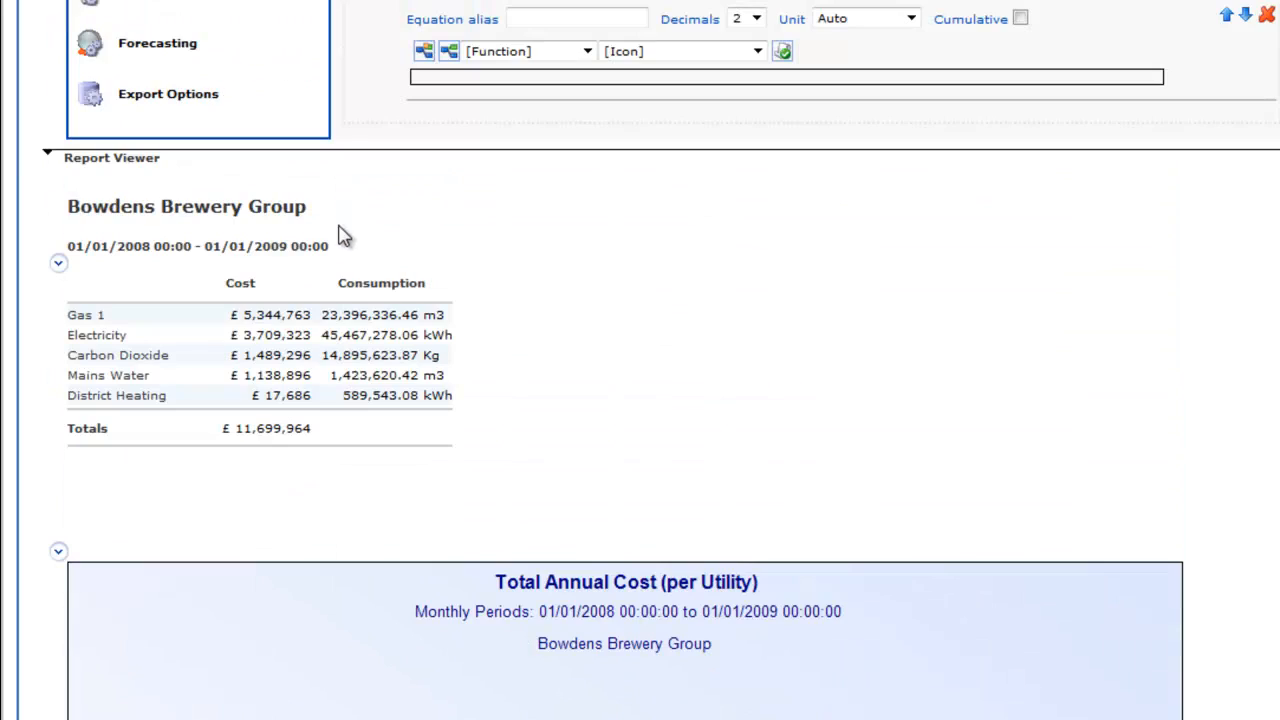
{"action": "left_click", "coordinate": [58, 266]}
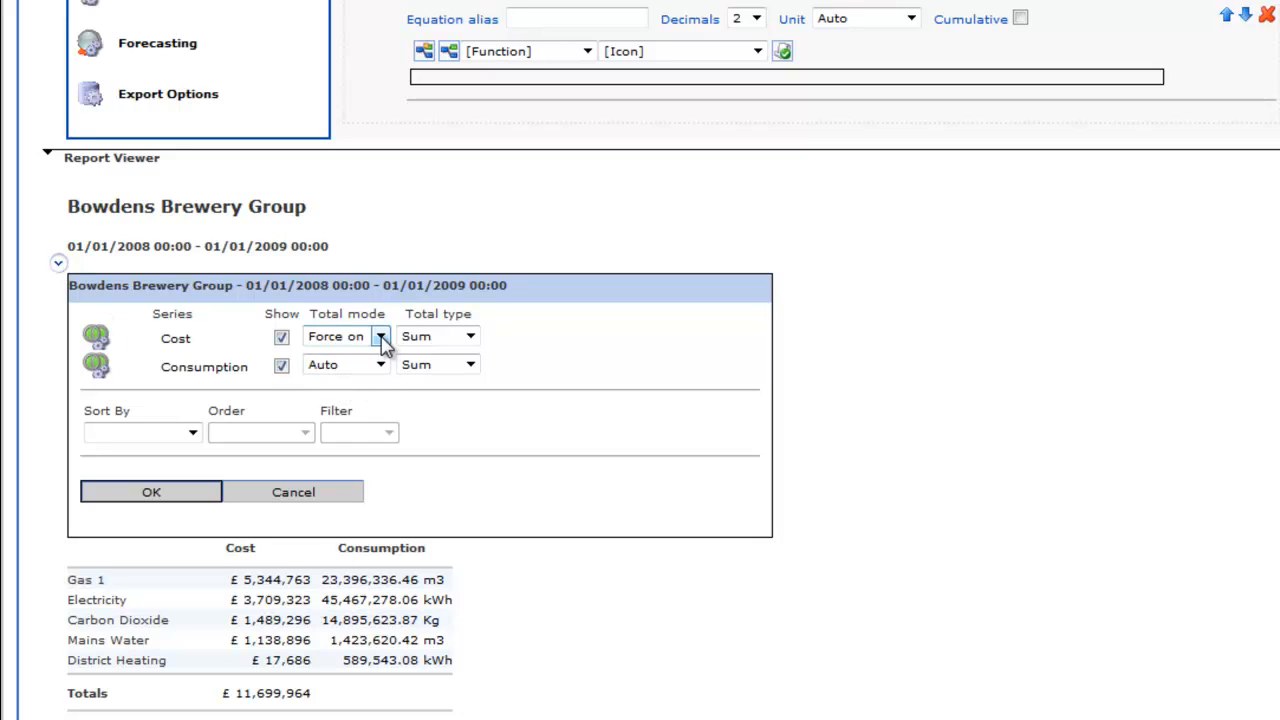
{"action": "left_click", "coordinate": [381, 338]}
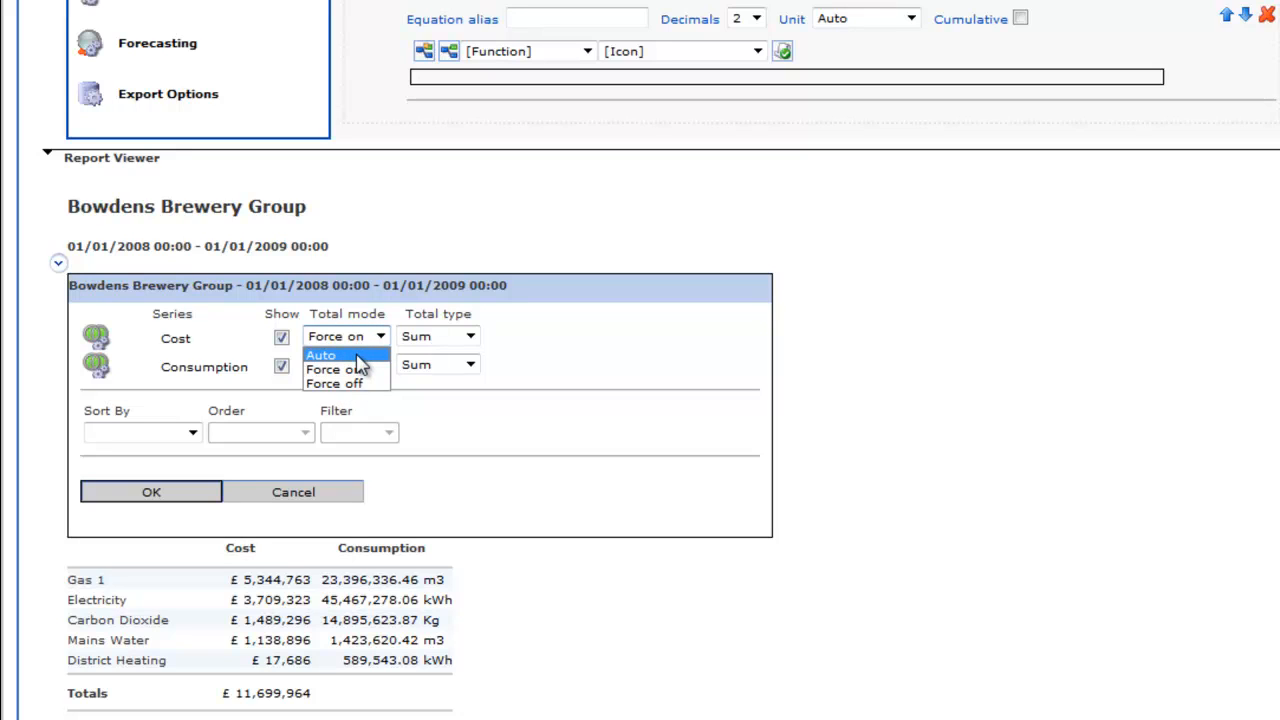
{"action": "key", "text": "Return"}
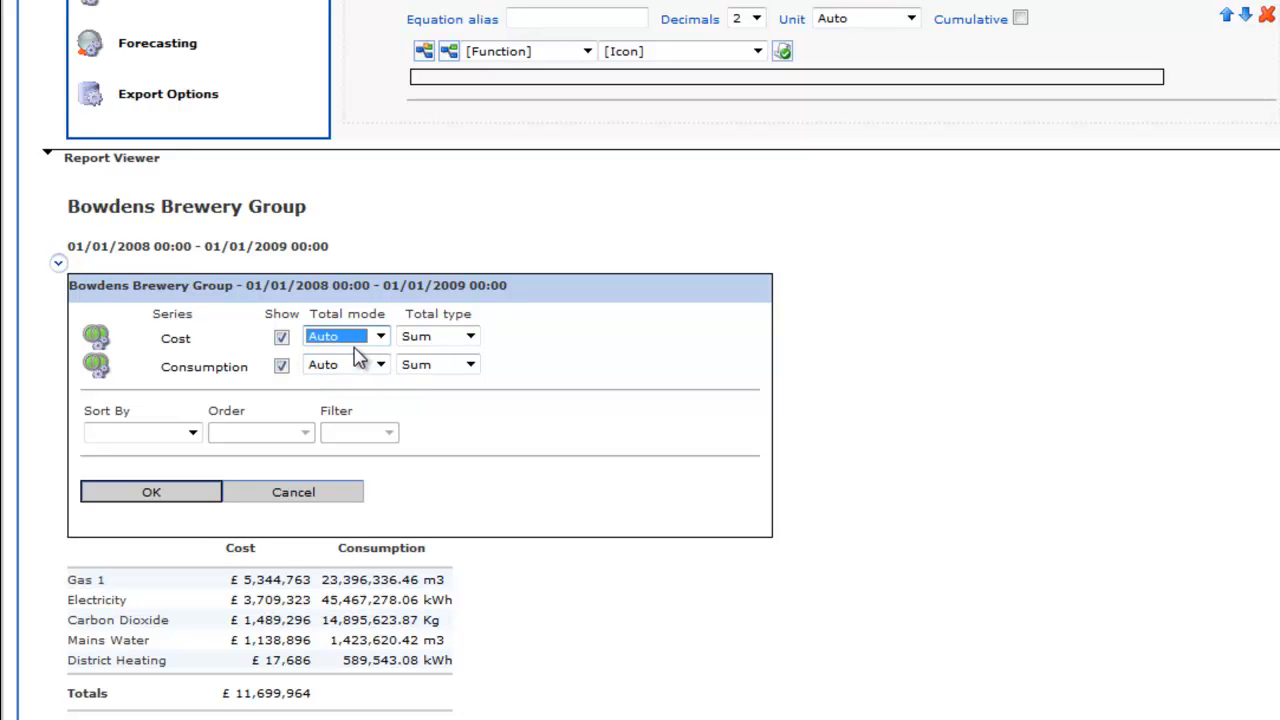
{"action": "left_click", "coordinate": [469, 340]}
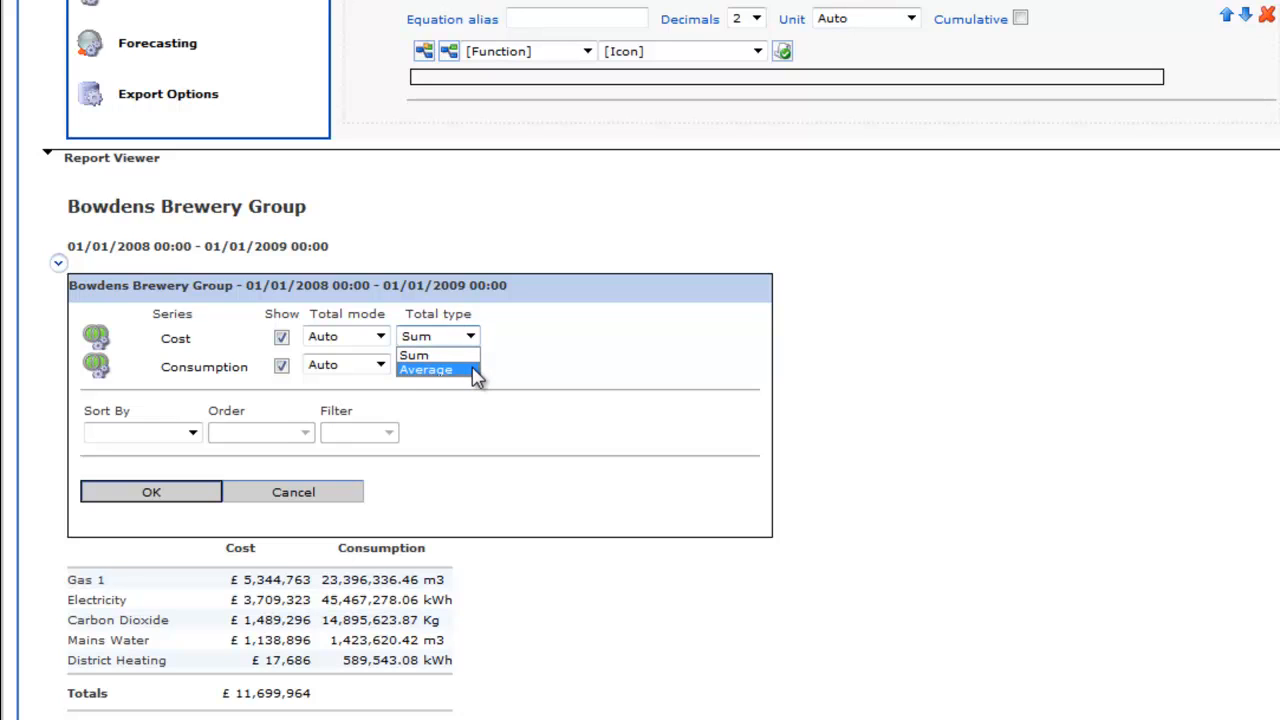
{"action": "left_click", "coordinate": [500, 385]}
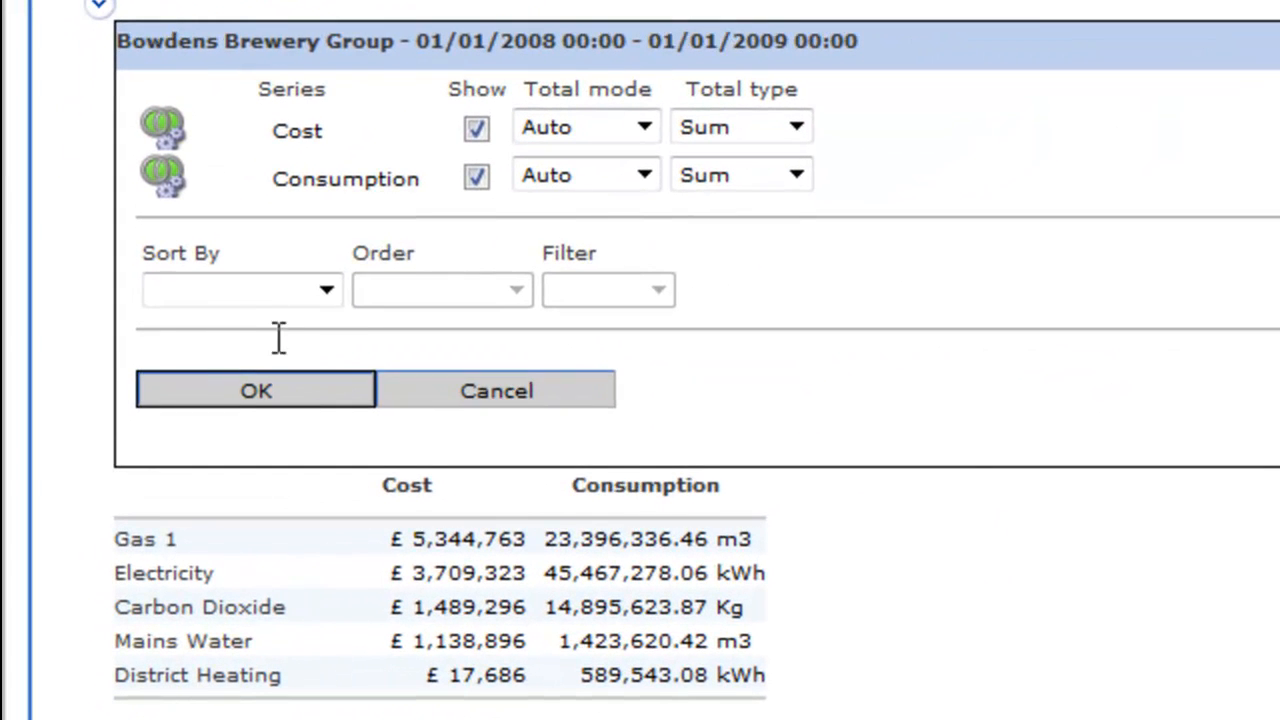
Sort the results table by Cost in descending order and apply the table options.
{"action": "left_click", "coordinate": [327, 290]}
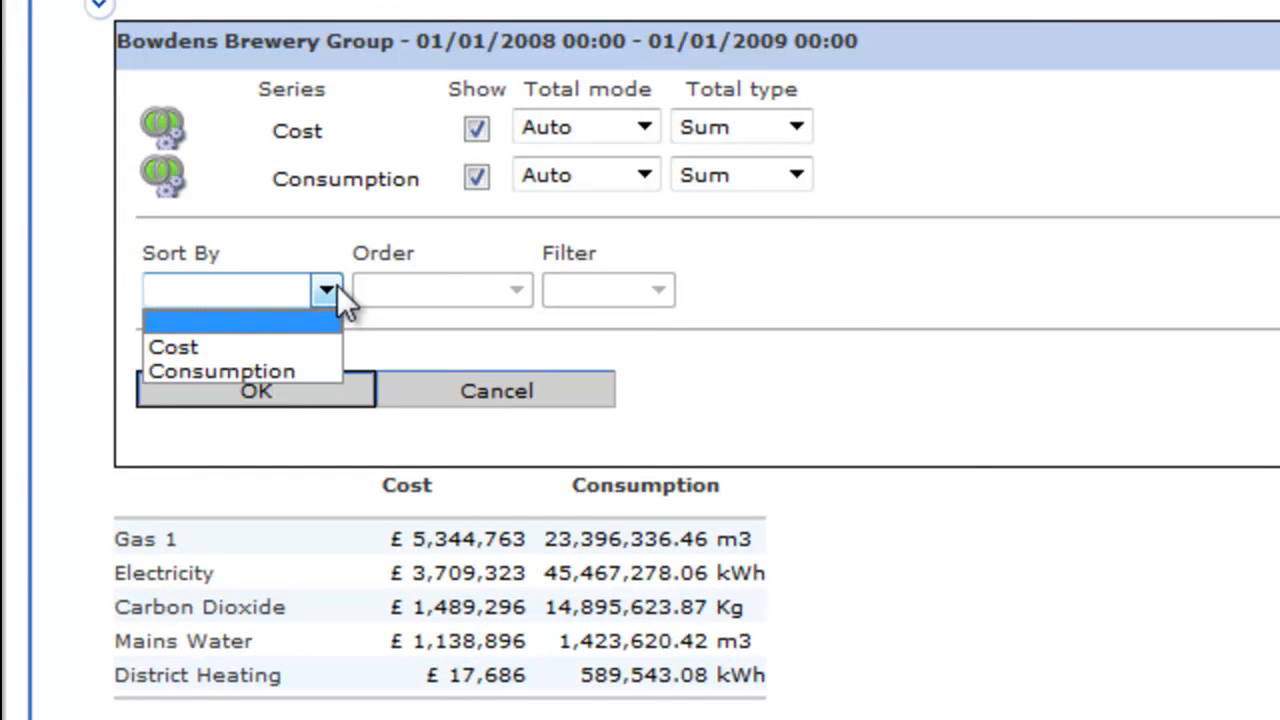
{"action": "left_click", "coordinate": [317, 343]}
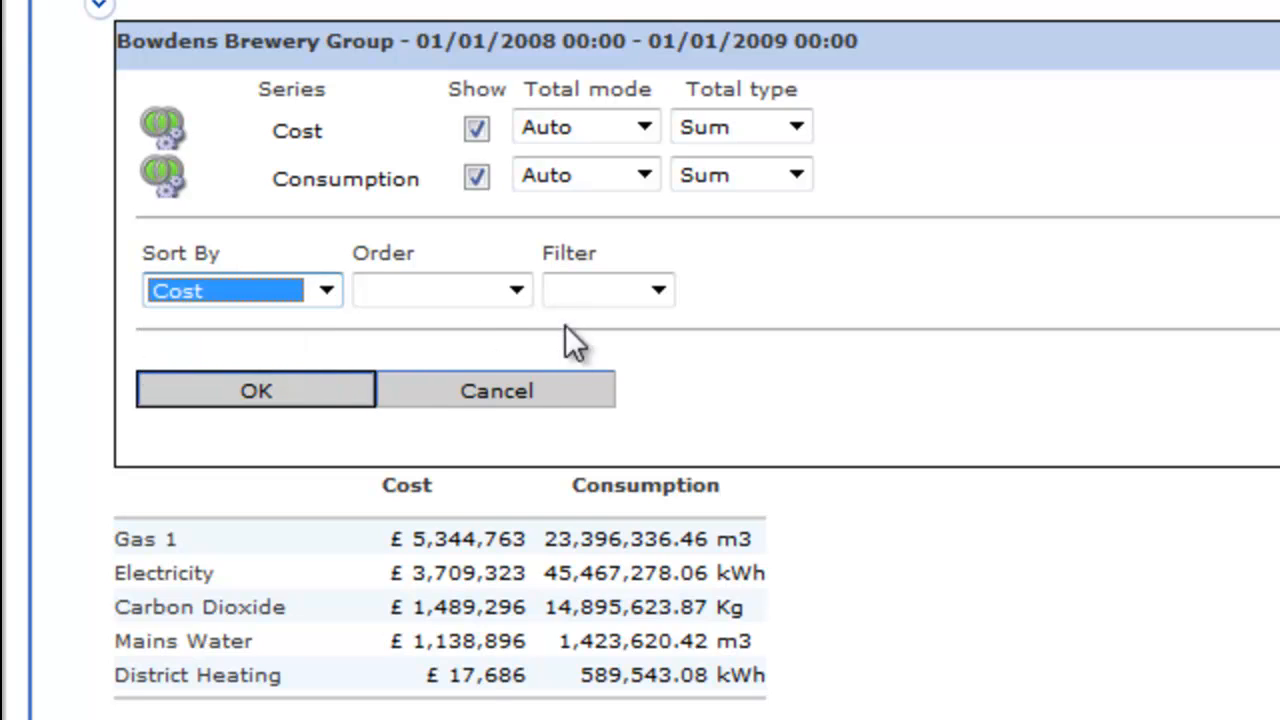
{"action": "left_click", "coordinate": [516, 291]}
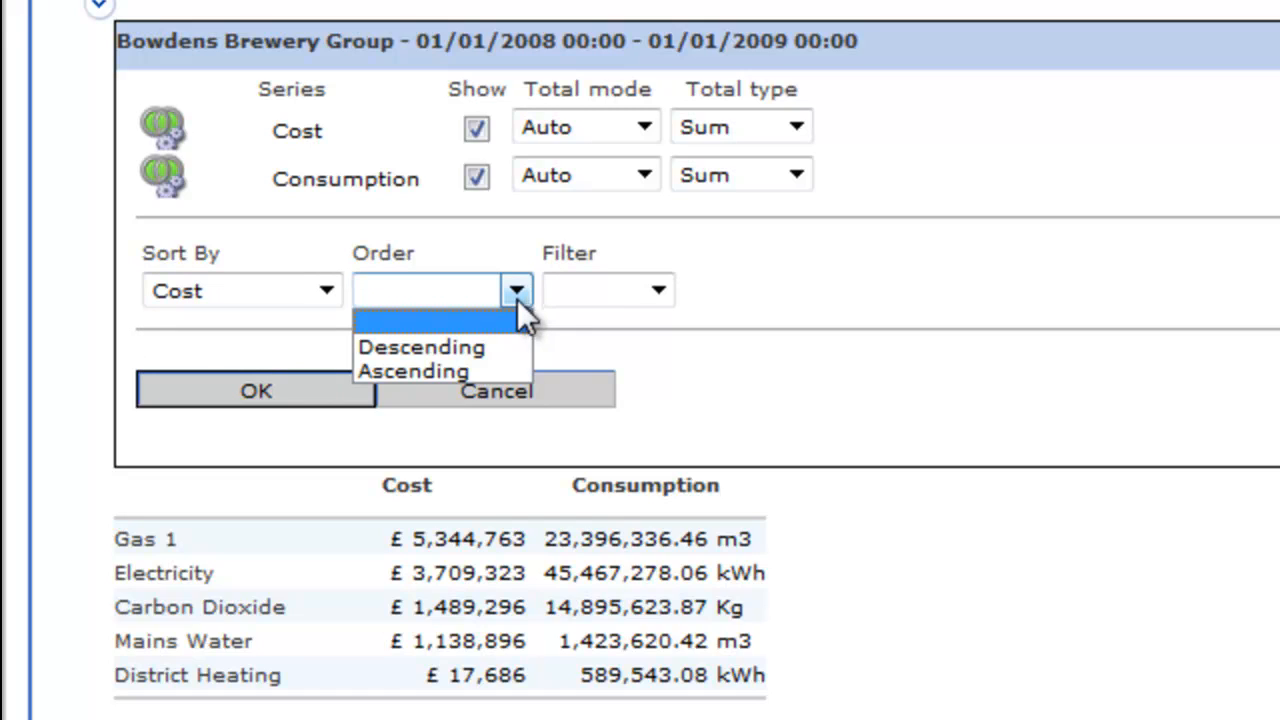
{"action": "left_click", "coordinate": [505, 345]}
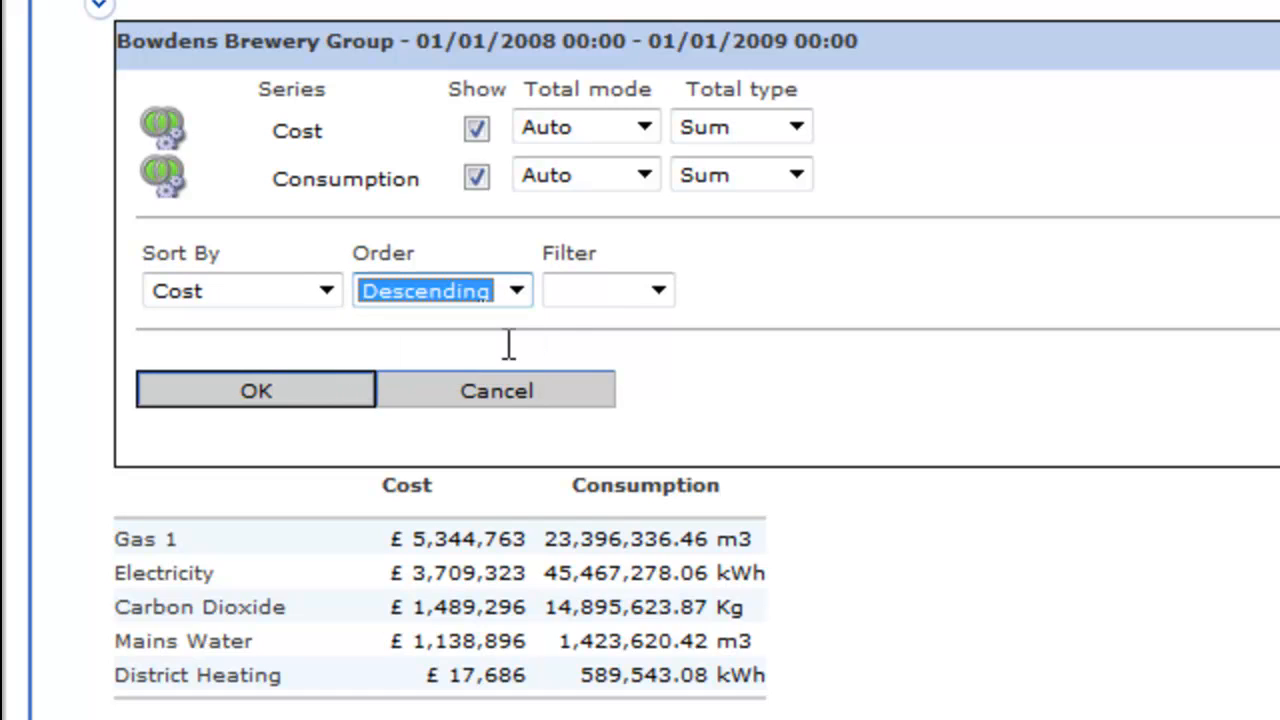
{"action": "left_click", "coordinate": [323, 393]}
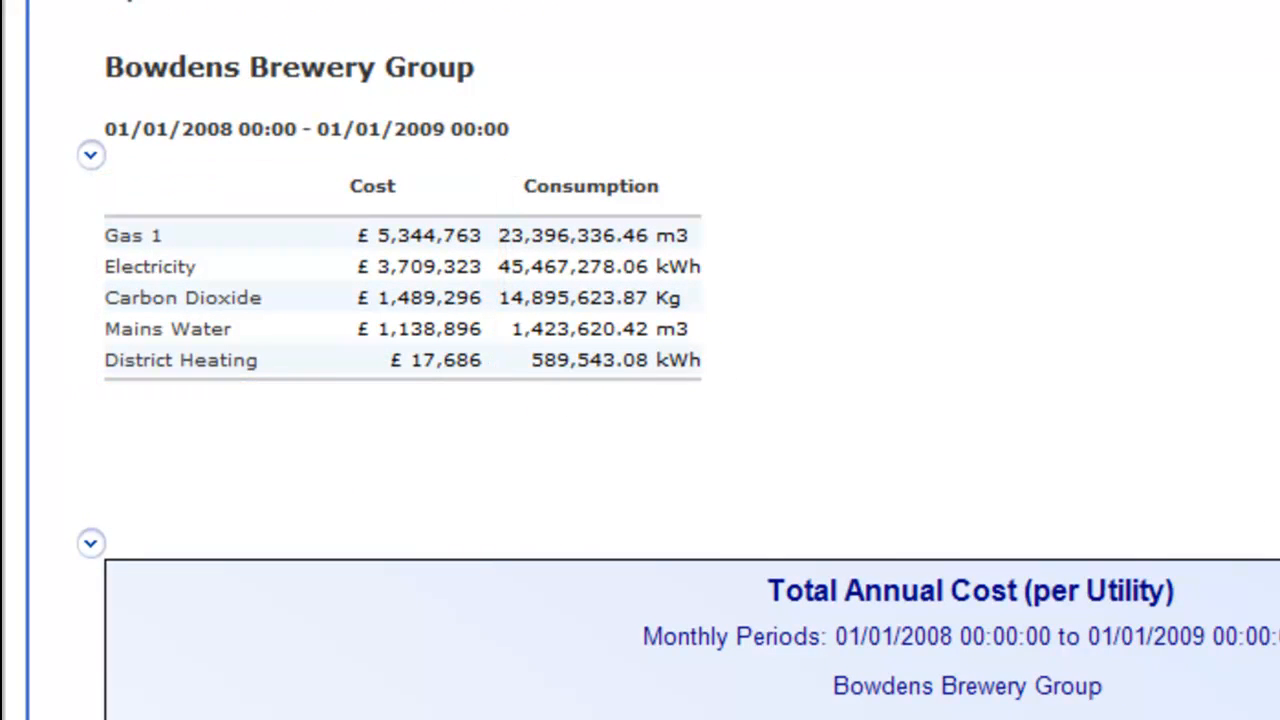
Set the Cost series' total mode to Force on in the results table's options and apply it.
{"action": "left_click", "coordinate": [90, 157]}
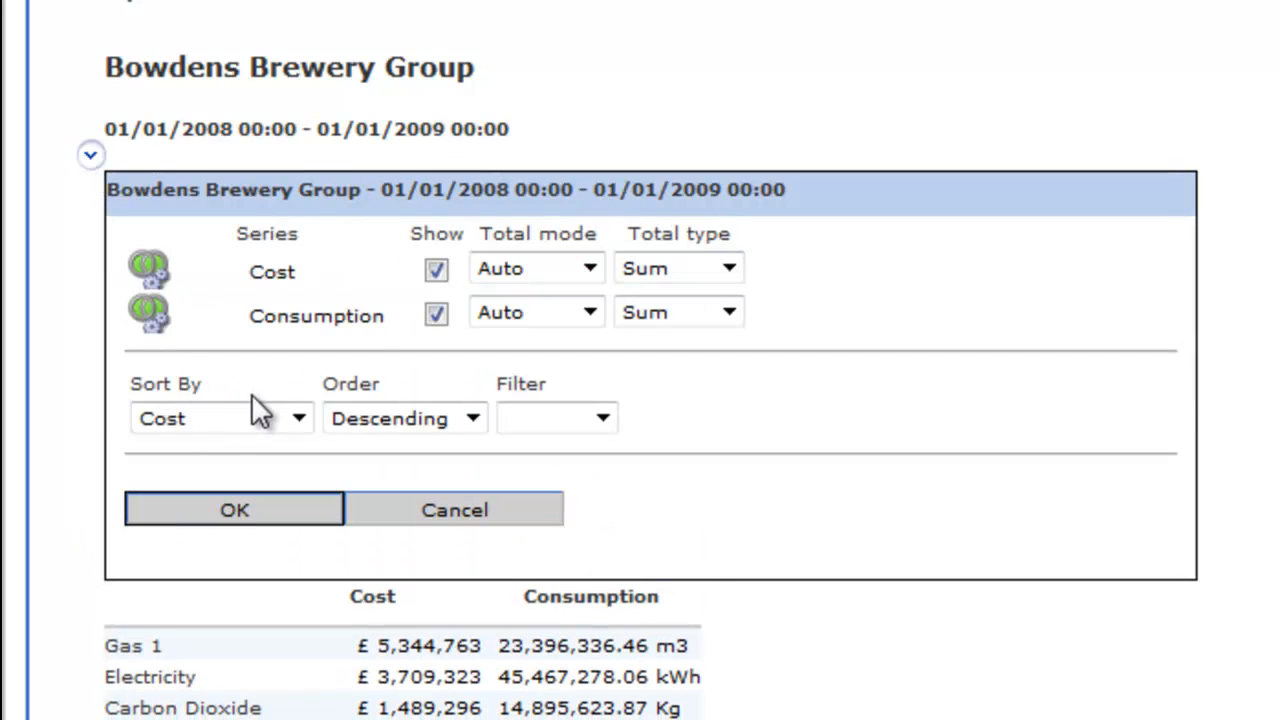
{"action": "left_click", "coordinate": [589, 268]}
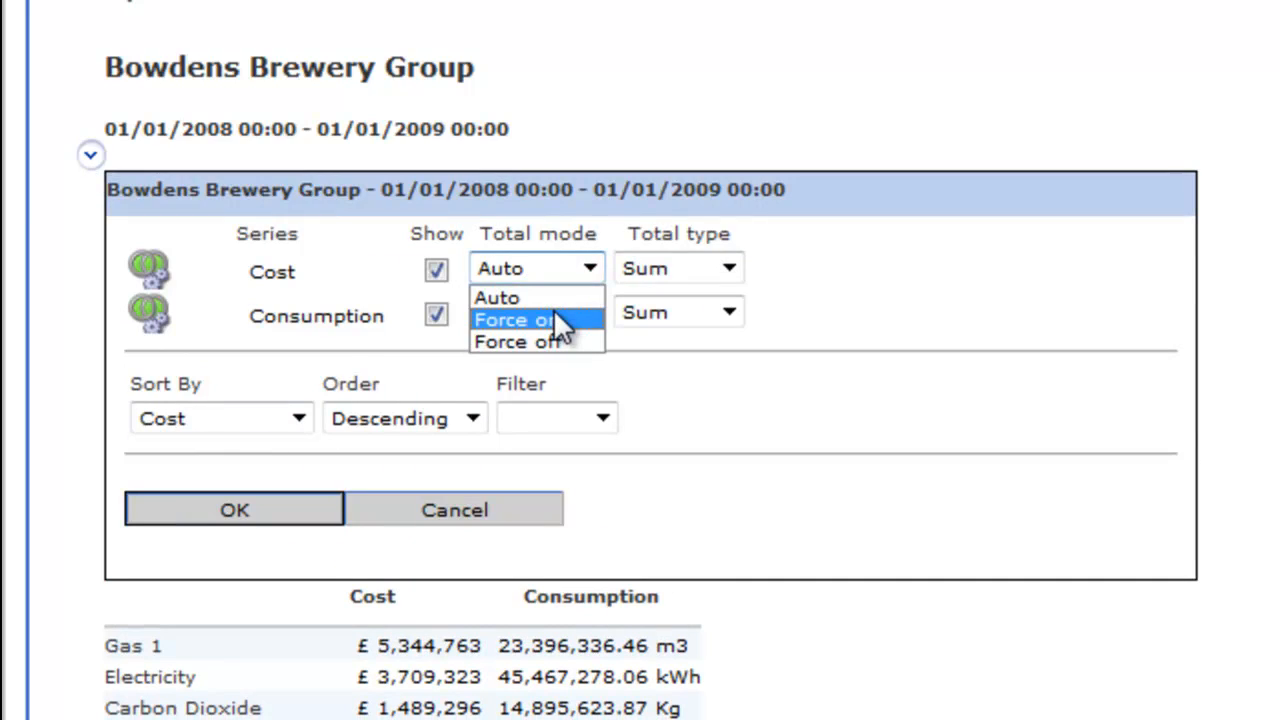
{"action": "left_click", "coordinate": [555, 318]}
{"action": "left_click", "coordinate": [221, 517]}
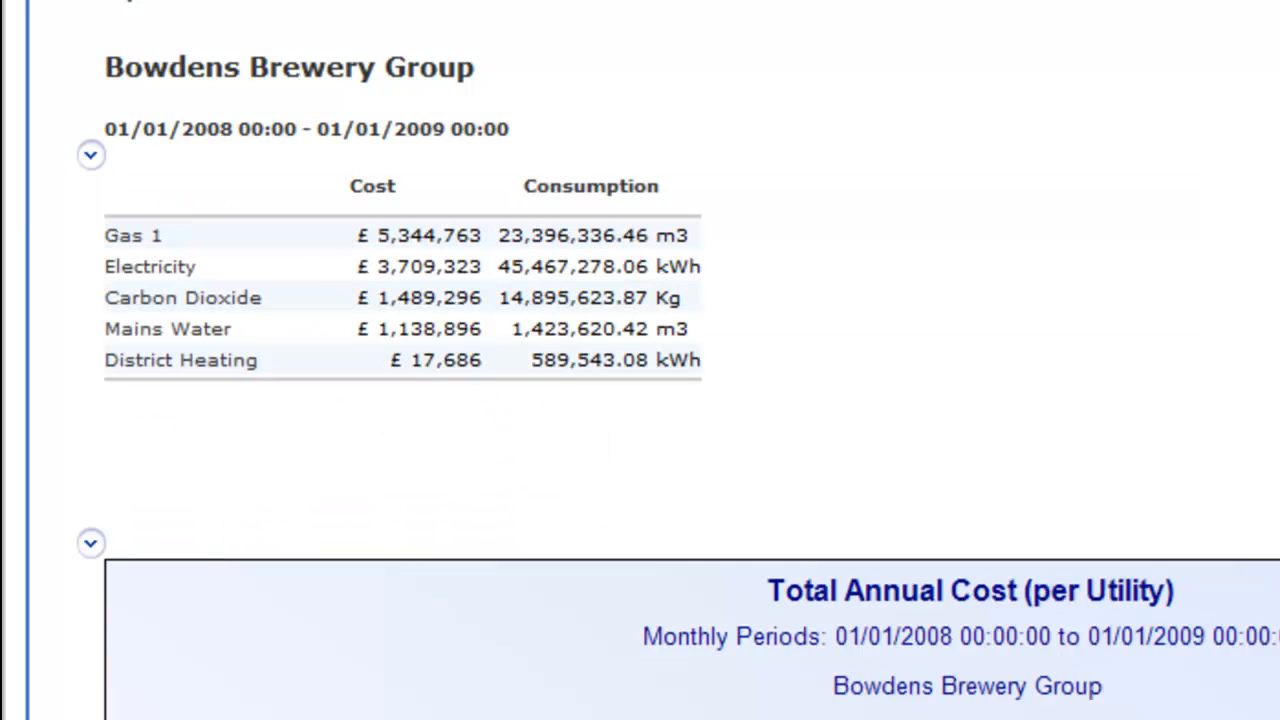